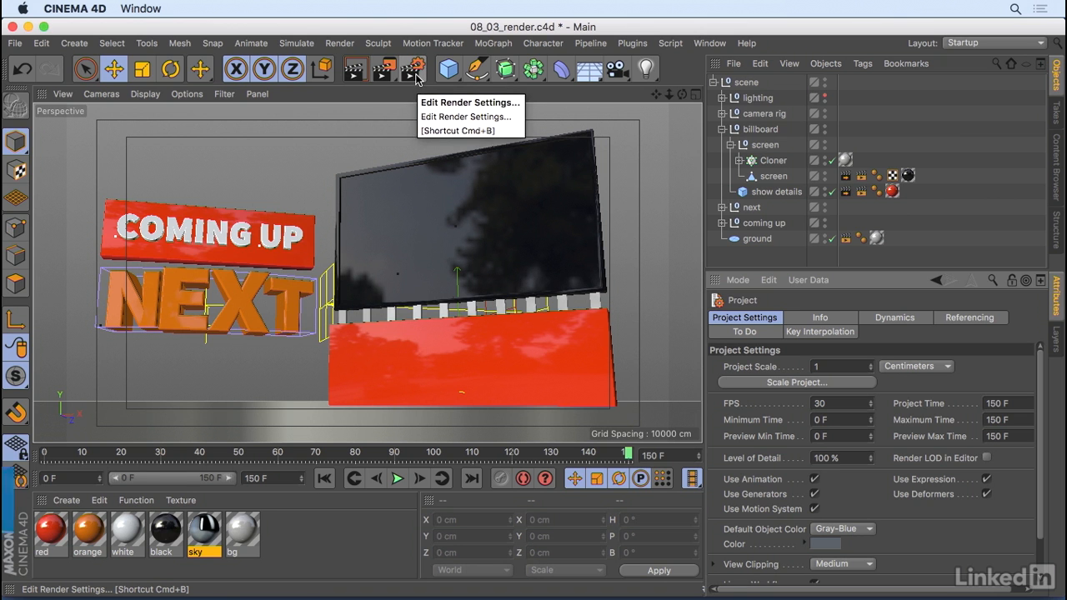
# Enable Lock Ratio and set the output width to 1920 pixels in the Render Settings
pyautogui.click(414, 73)
pyautogui.moveTo(440, 119); pyautogui.dragTo(383, 91)
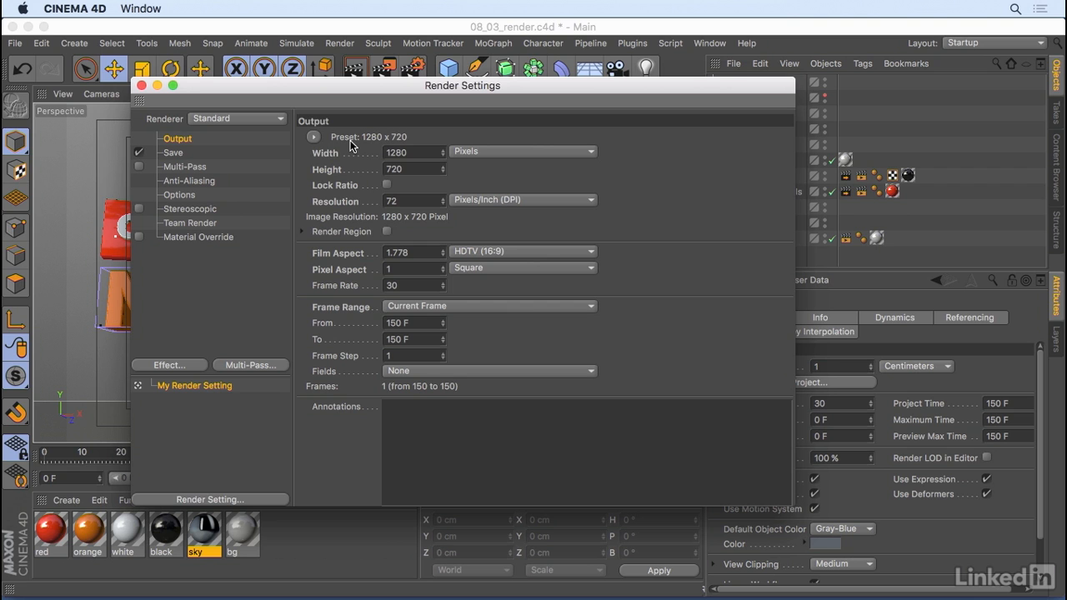
pyautogui.click(387, 184)
pyautogui.moveTo(408, 152); pyautogui.dragTo(363, 139)
pyautogui.write('1920')
pyautogui.press('Return')
# Halve the output width with a /2 expression, then set it back to 1920 pixels
pyautogui.click(417, 151)
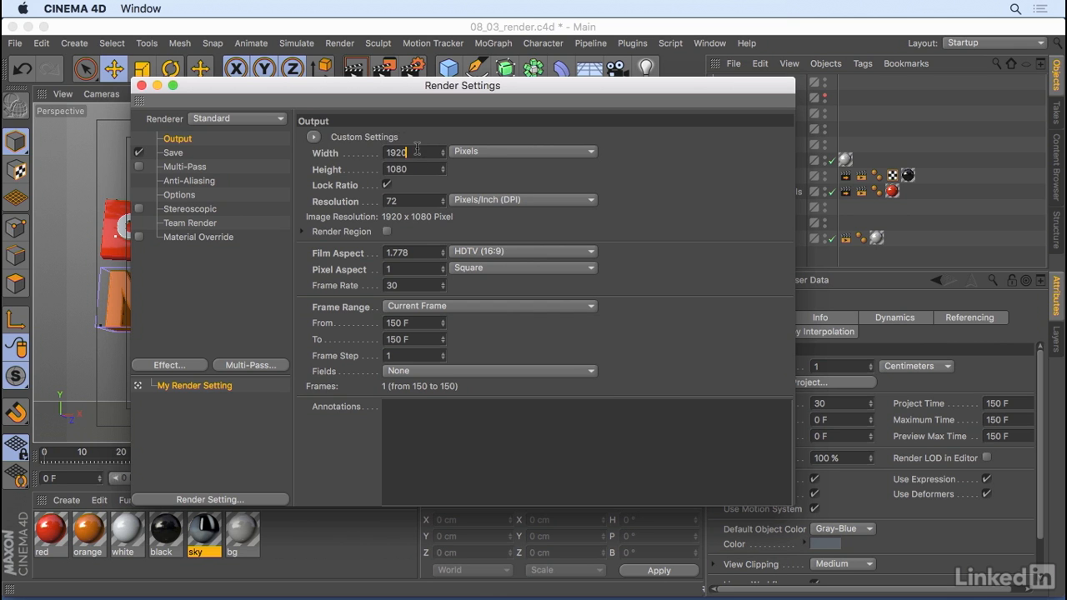
pyautogui.write('/2')
pyautogui.press('Return')
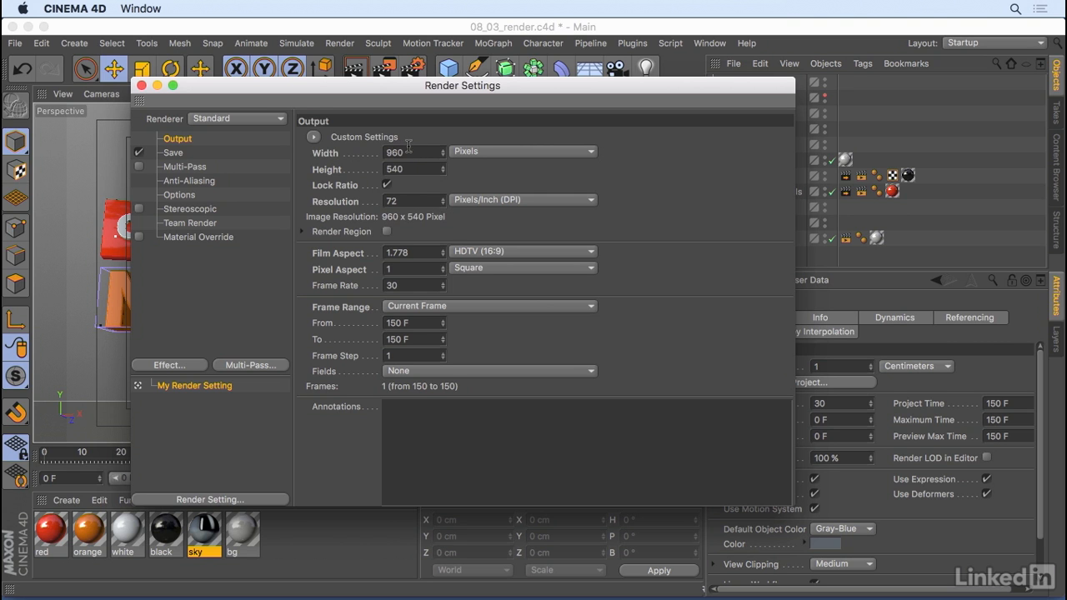
pyautogui.doubleClick(412, 151)
pyautogui.write('1920')
pyautogui.press('Return')
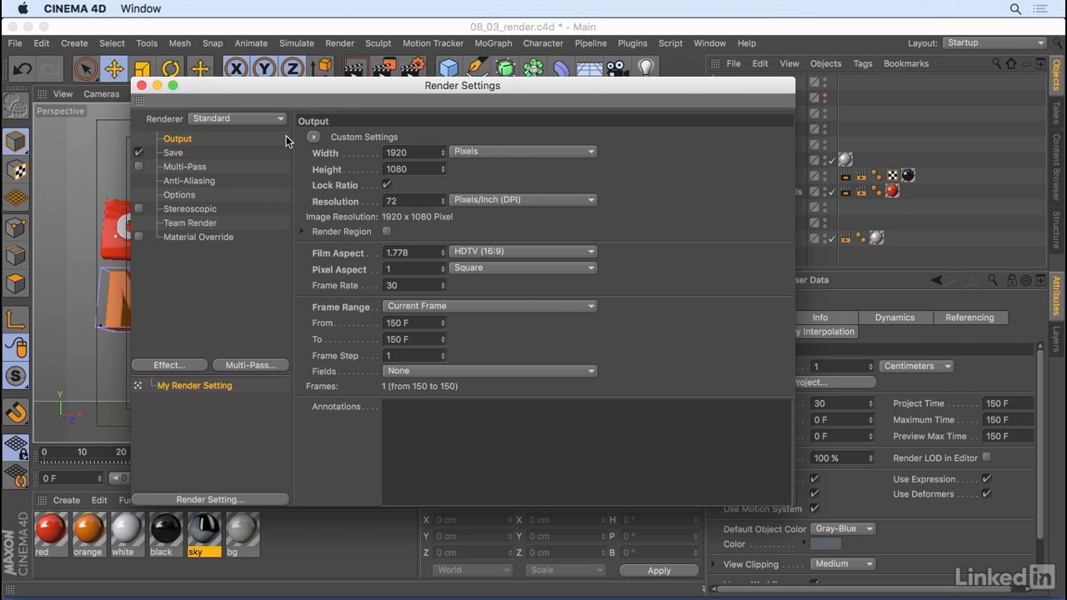
pyautogui.doubleClick(403, 286)
pyautogui.moveTo(536, 88); pyautogui.dragTo(429, 75)
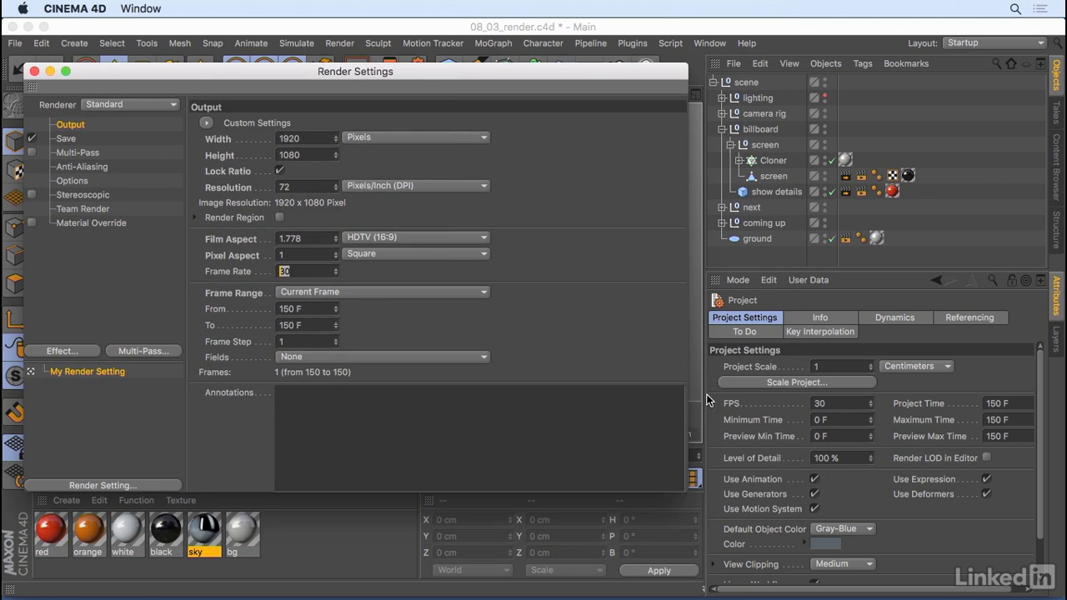
pyautogui.moveTo(611, 79); pyautogui.dragTo(638, 53)
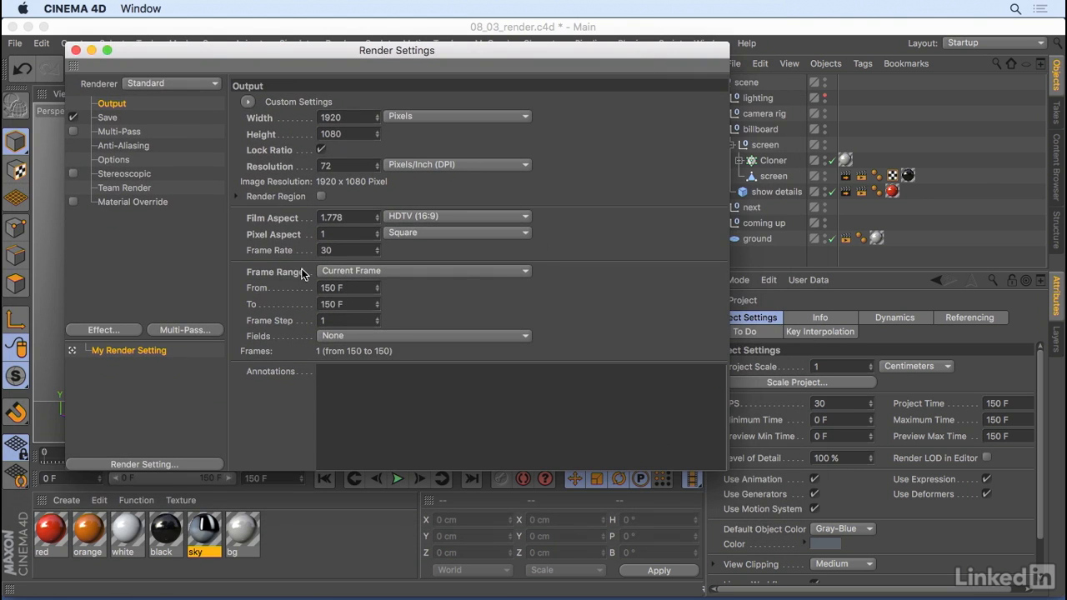
# Set the frame range to All Frames
pyautogui.click(367, 270)
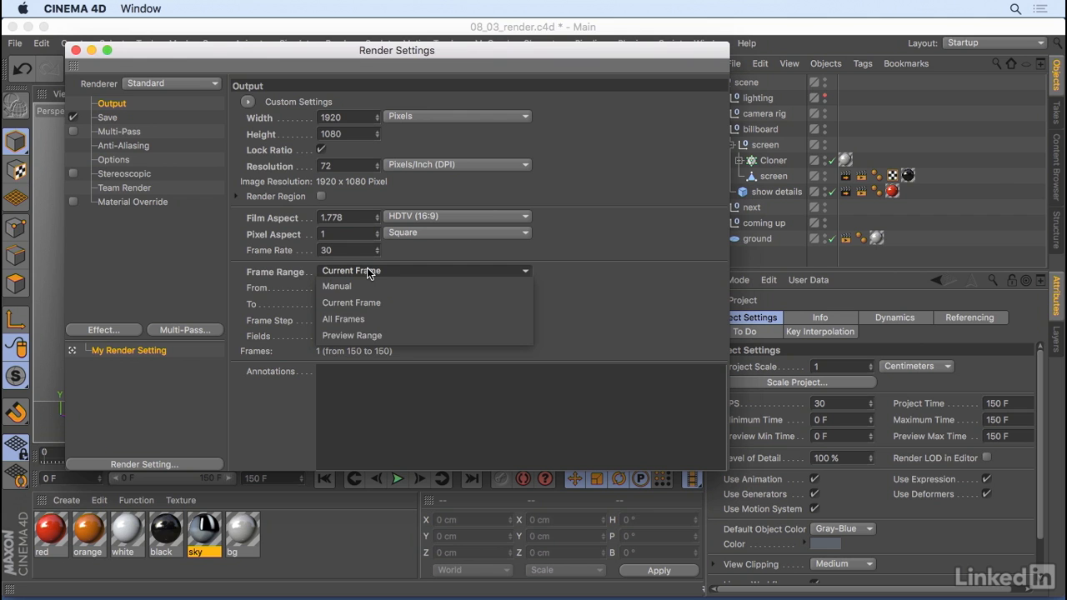
pyautogui.click(298, 264)
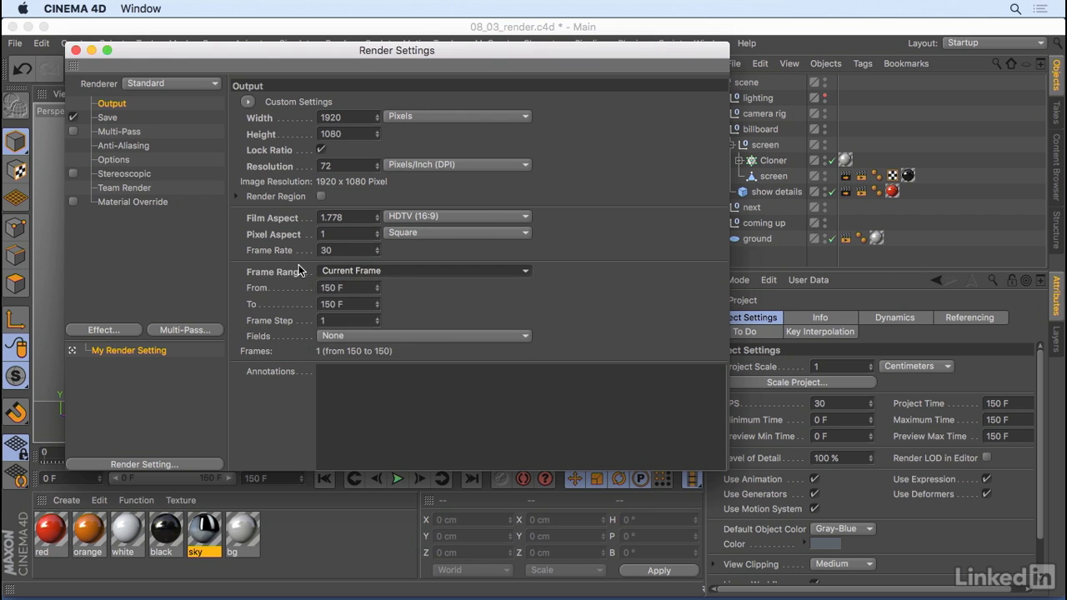
pyautogui.click(397, 271)
pyautogui.click(380, 285)
pyautogui.moveTo(376, 311); pyautogui.dragTo(375, 293)
pyautogui.click(369, 272)
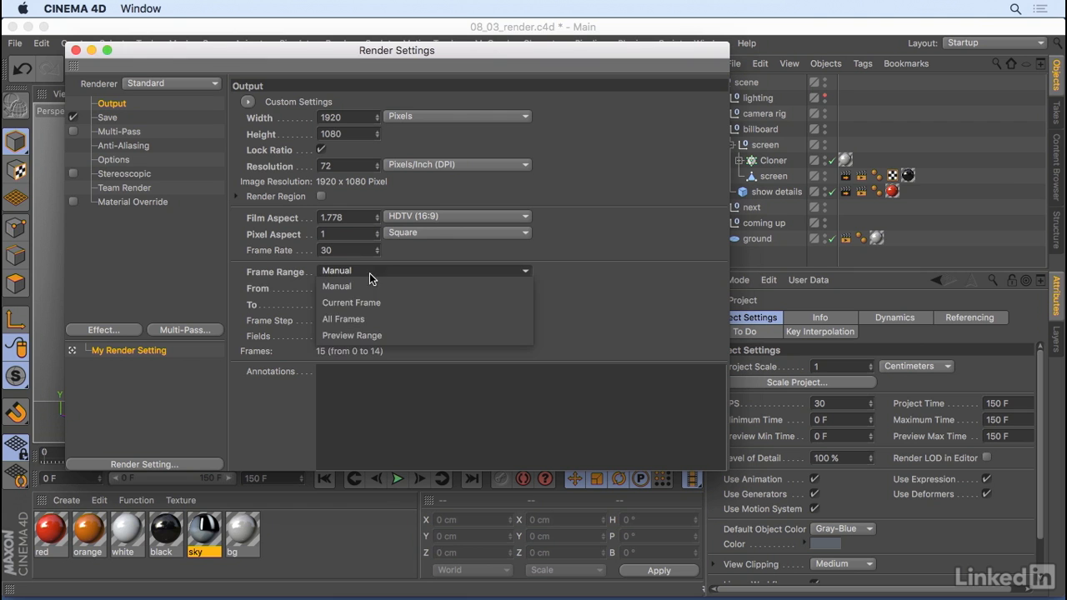
pyautogui.click(363, 318)
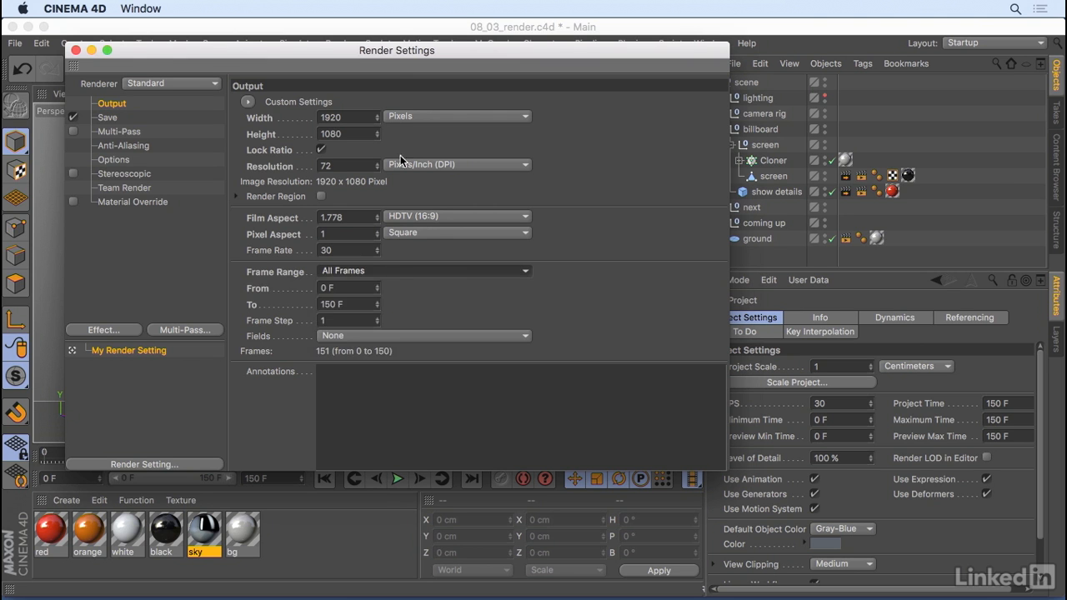
# Switch the frame range to Preview Range and adjust the preview range in the timeline
pyautogui.moveTo(397, 41); pyautogui.dragTo(535, 36)
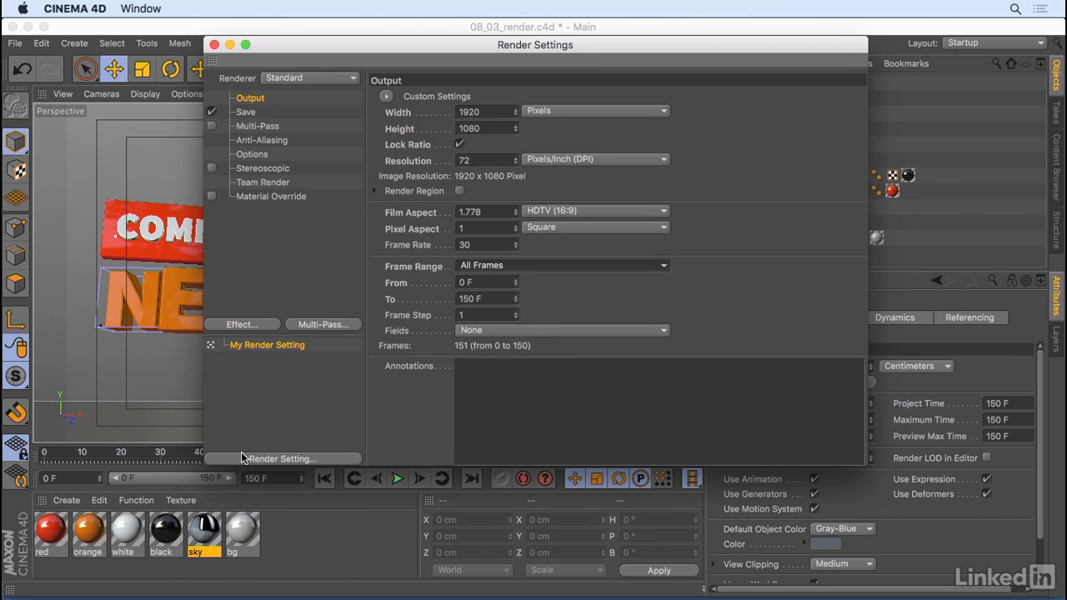
pyautogui.click(489, 270)
pyautogui.click(490, 331)
pyautogui.moveTo(231, 484); pyautogui.dragTo(161, 483)
pyautogui.moveTo(444, 48); pyautogui.dragTo(579, 39)
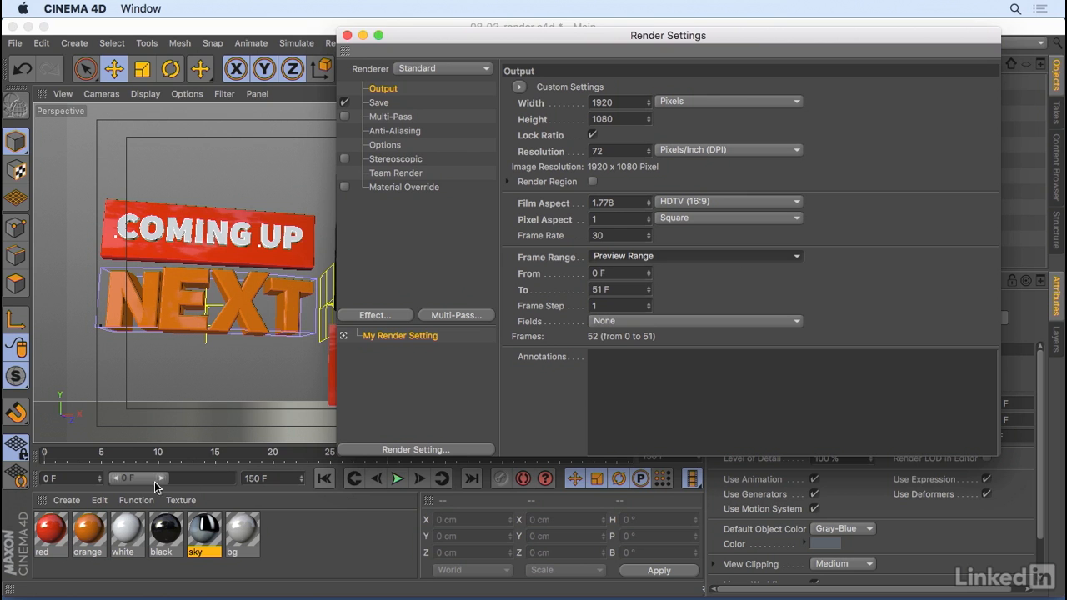
pyautogui.moveTo(159, 483); pyautogui.dragTo(262, 487)
# Set the frame range back to Current Frame
pyautogui.click(777, 256)
pyautogui.click(669, 286)
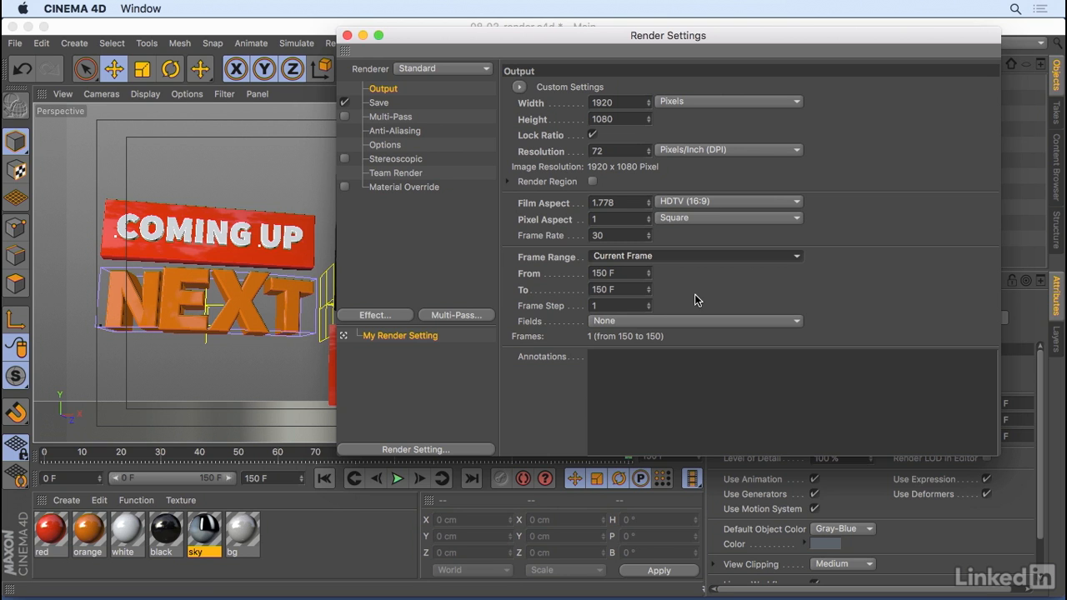
# Open the Save settings and inspect the Save option and the file-name token menu
pyautogui.click(380, 103)
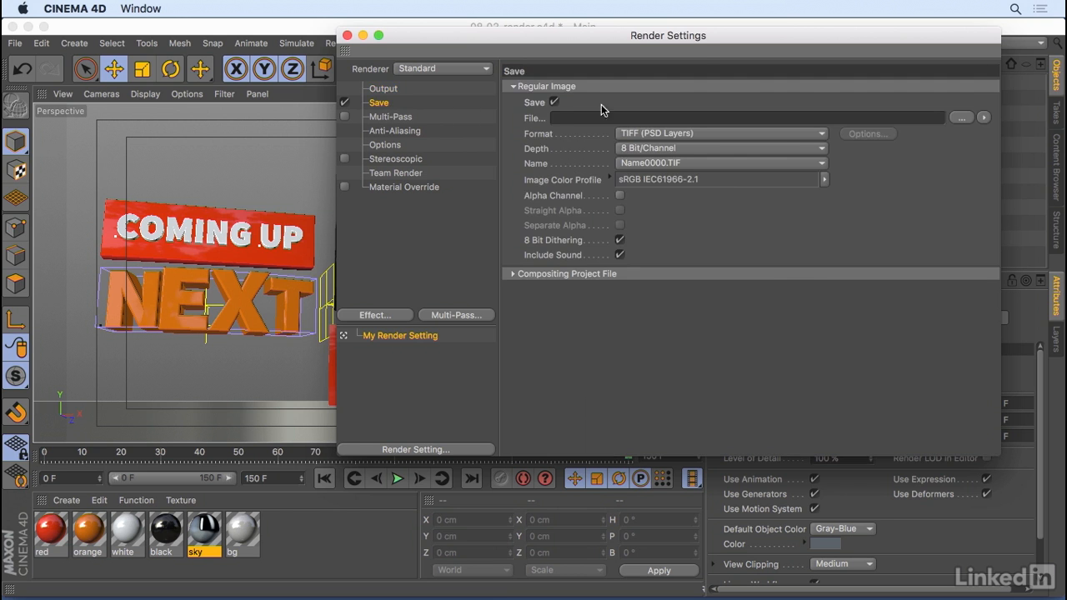
pyautogui.moveTo(697, 40); pyautogui.dragTo(557, 54)
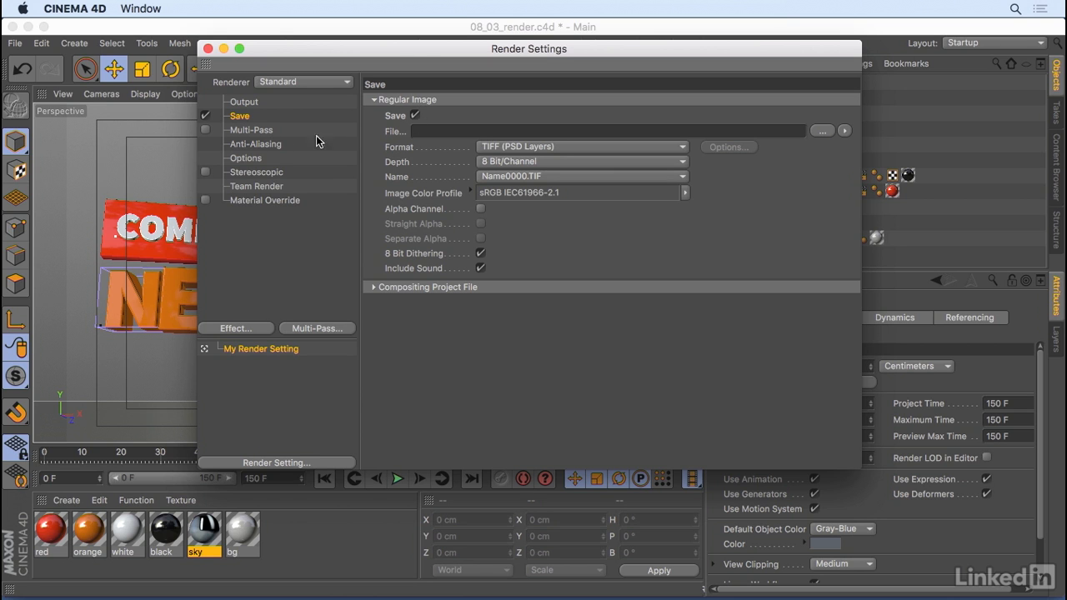
pyautogui.click(416, 117)
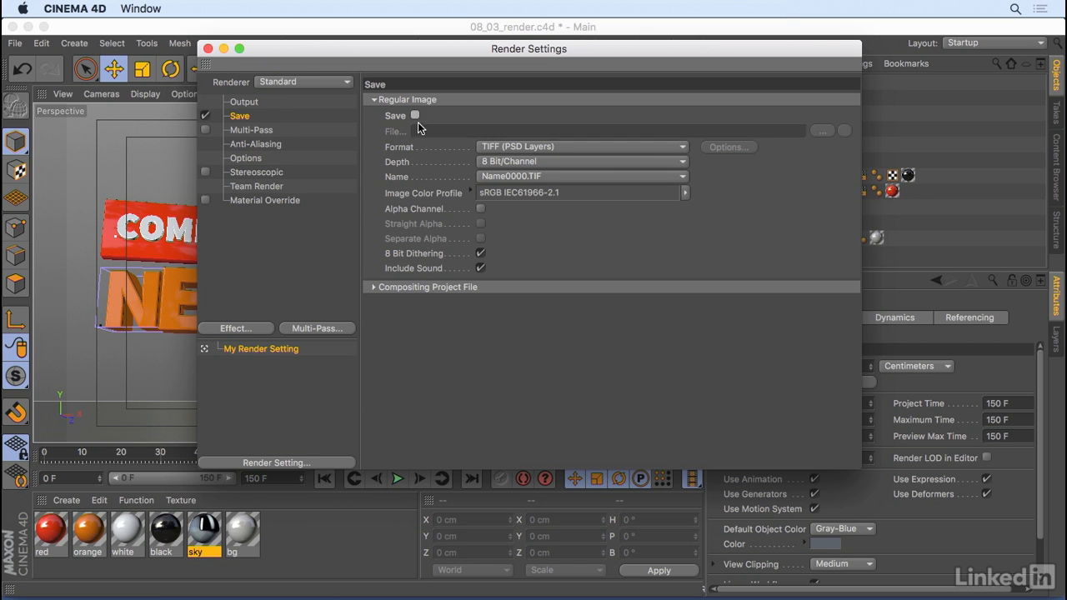
pyautogui.click(417, 116)
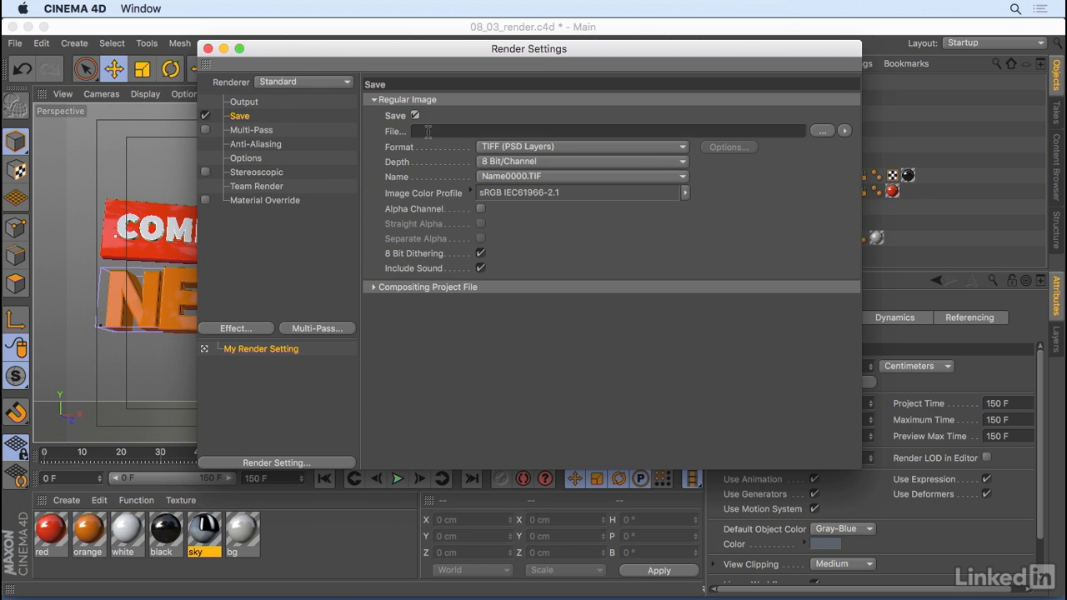
pyautogui.click(420, 131)
pyautogui.click(845, 131)
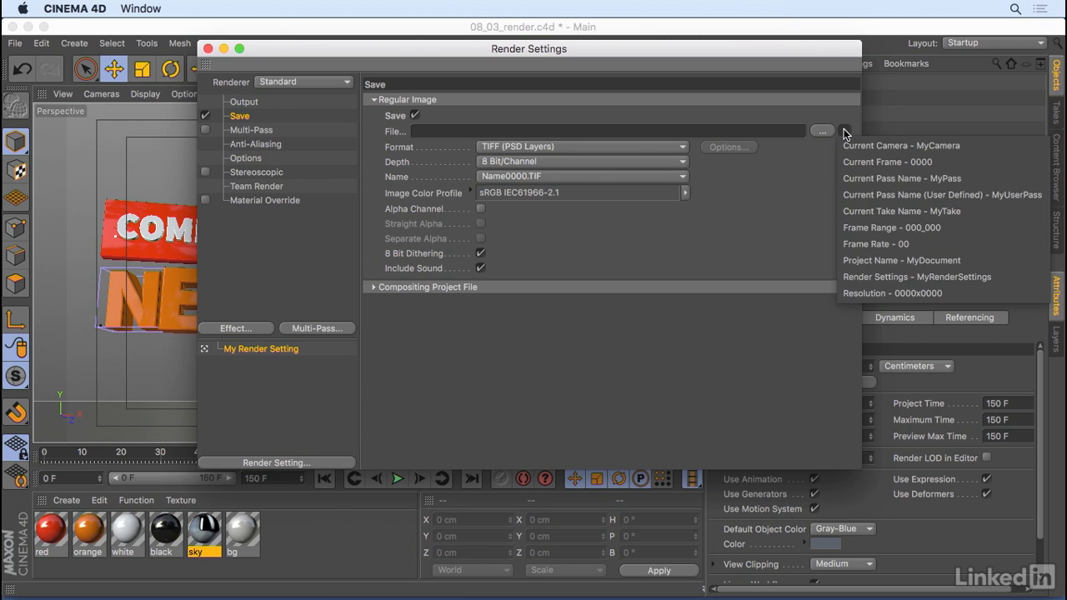
pyautogui.click(845, 128)
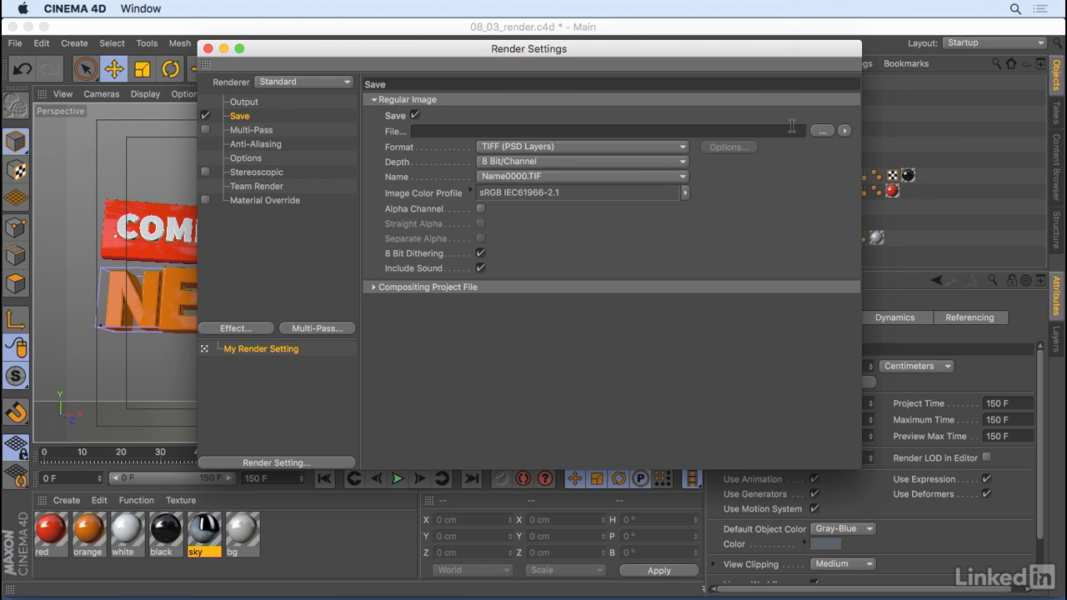
# Try to set the output file as render.png in the save dialog
pyautogui.click(823, 131)
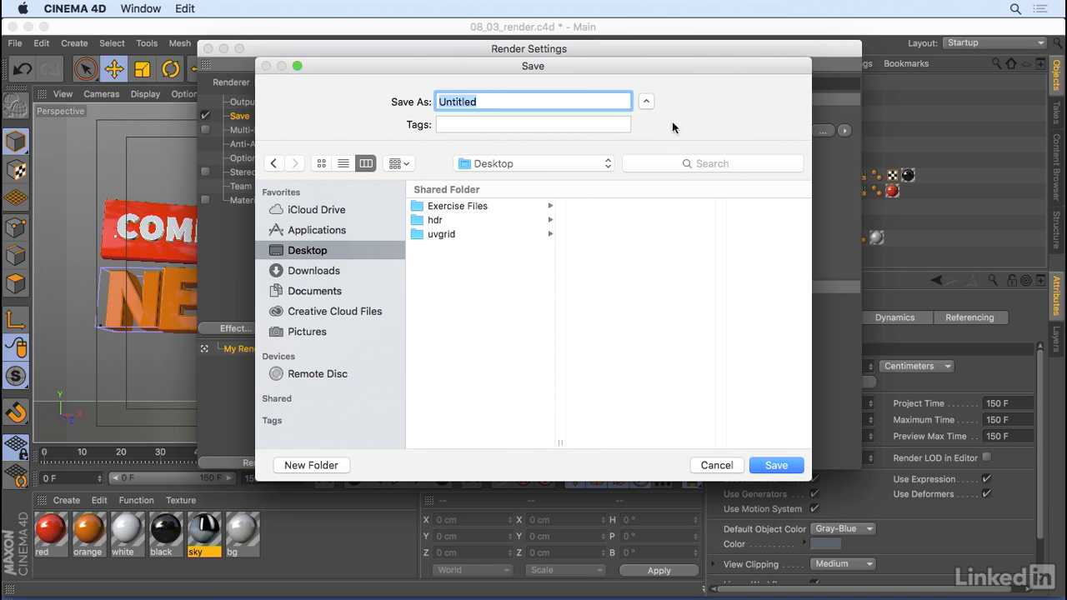
pyautogui.write('render.png')
pyautogui.click(718, 469)
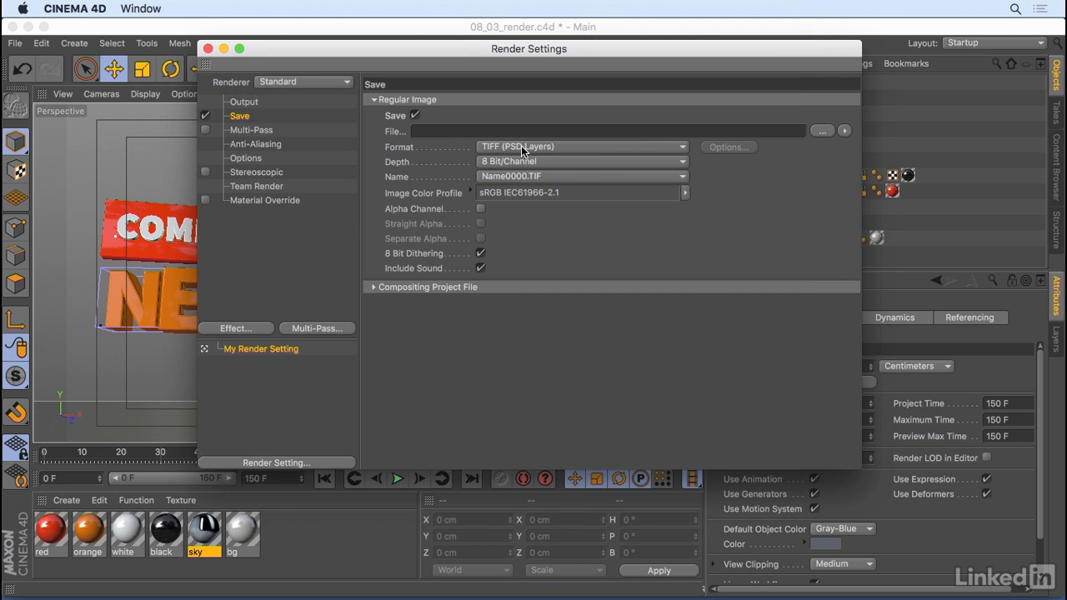
# Set the image format to PNG with a depth of 16 Bit/Channel
pyautogui.click(543, 146)
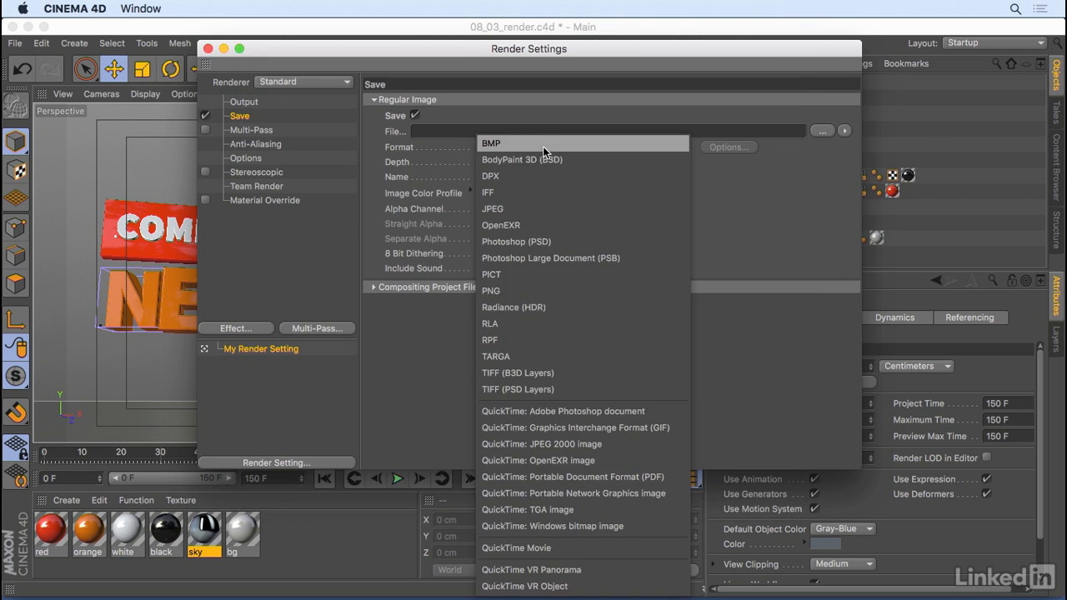
pyautogui.click(544, 292)
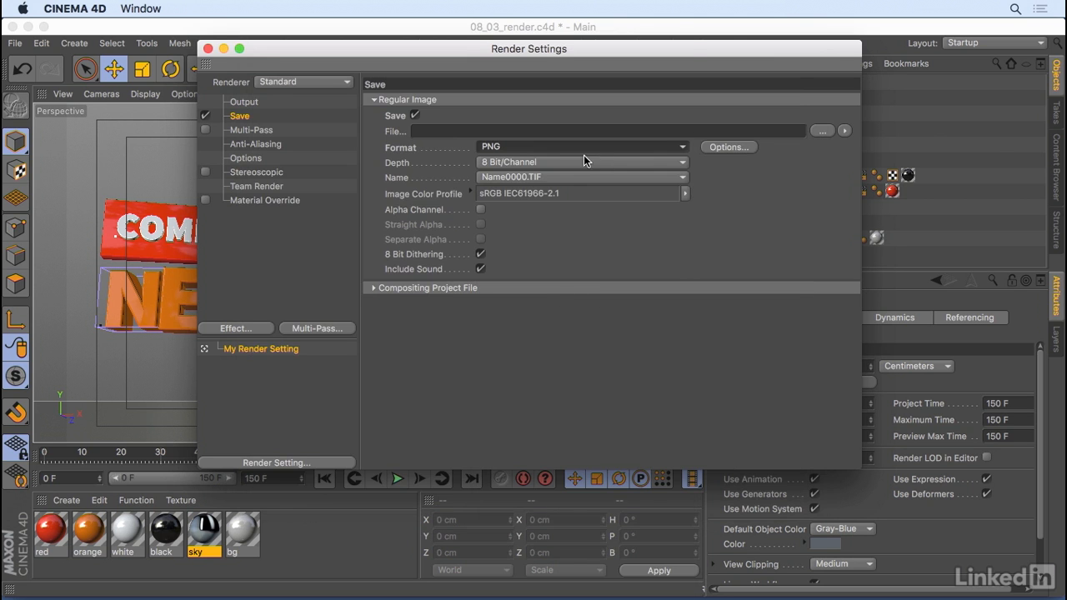
pyautogui.click(549, 162)
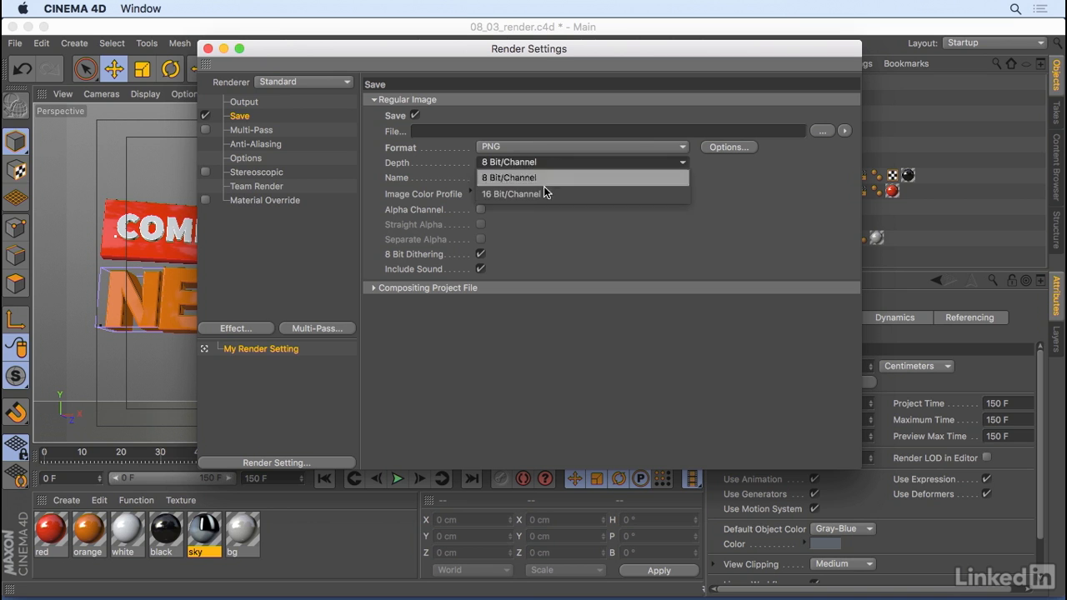
pyautogui.click(544, 194)
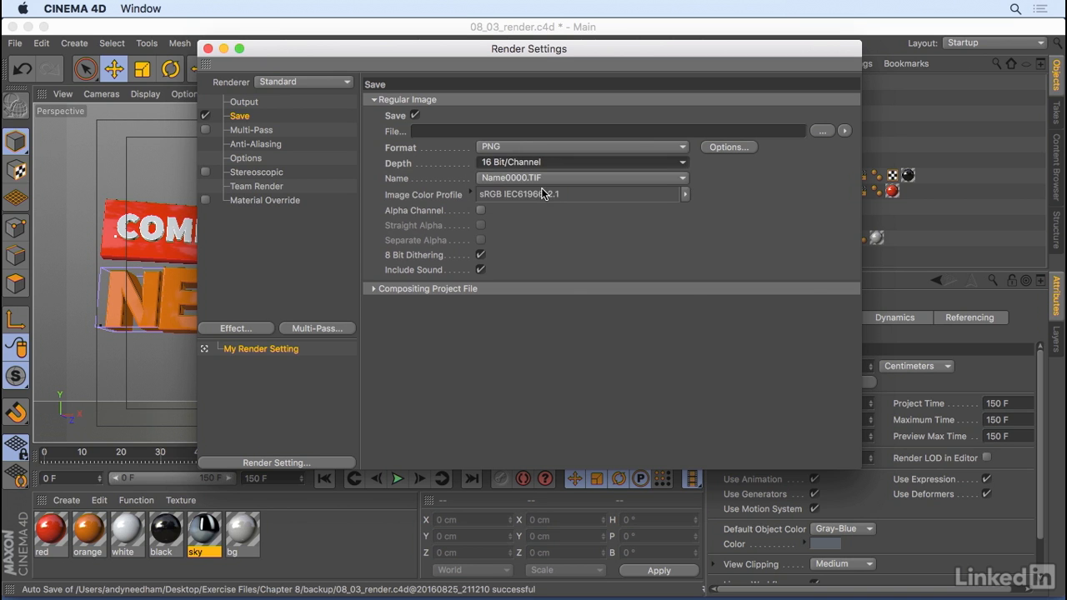
# Examine the image color profile options and the project's Linear Workflow setting
pyautogui.click(686, 197)
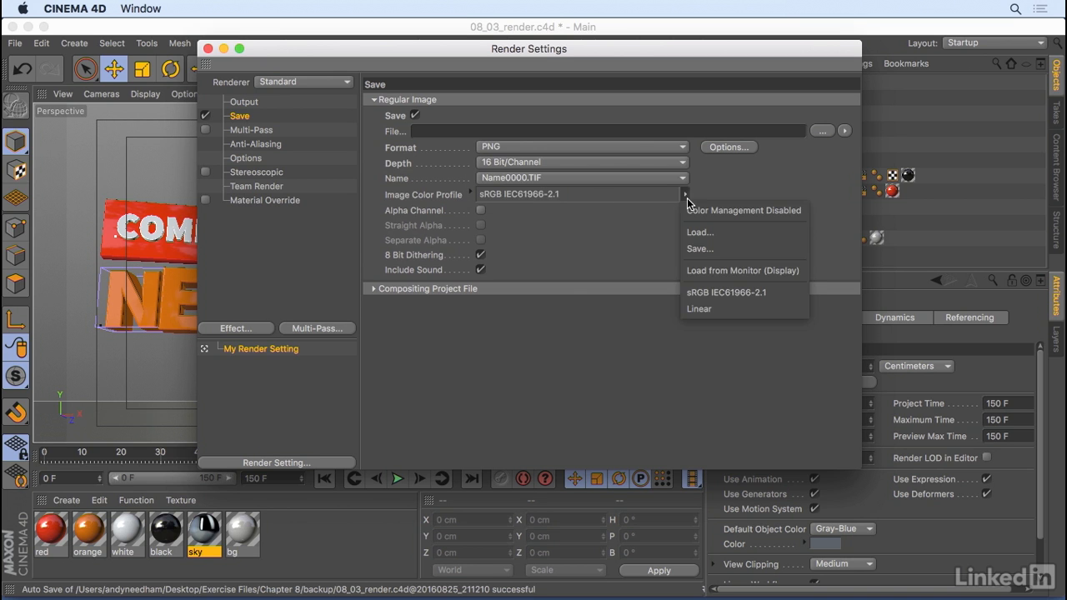
pyautogui.click(544, 238)
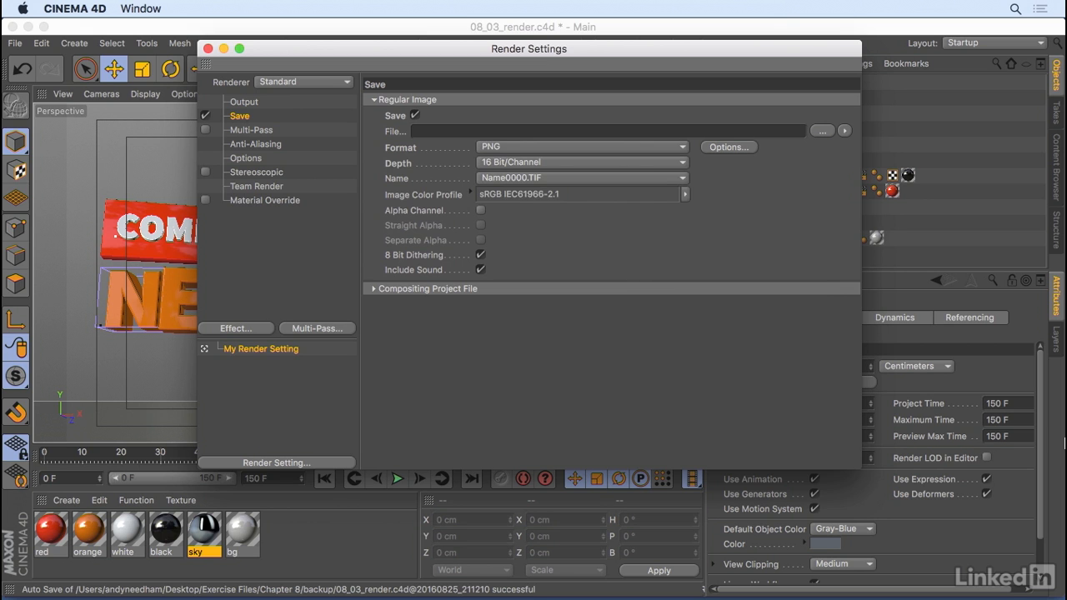
pyautogui.moveTo(1044, 407); pyautogui.dragTo(1052, 468)
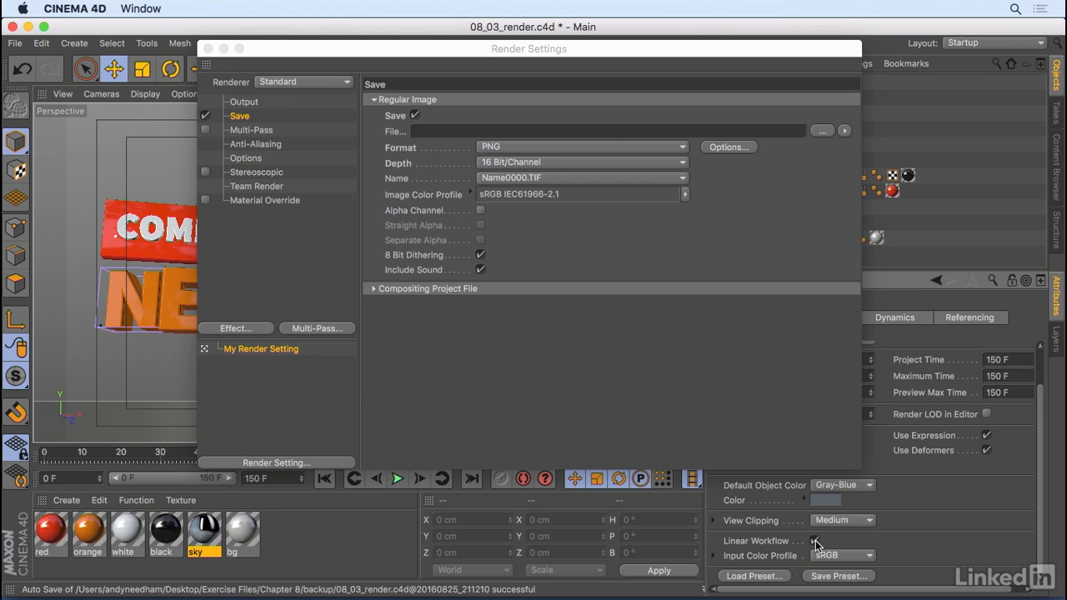
# Switch the image format to OpenEXR, then back to PNG
pyautogui.click(532, 147)
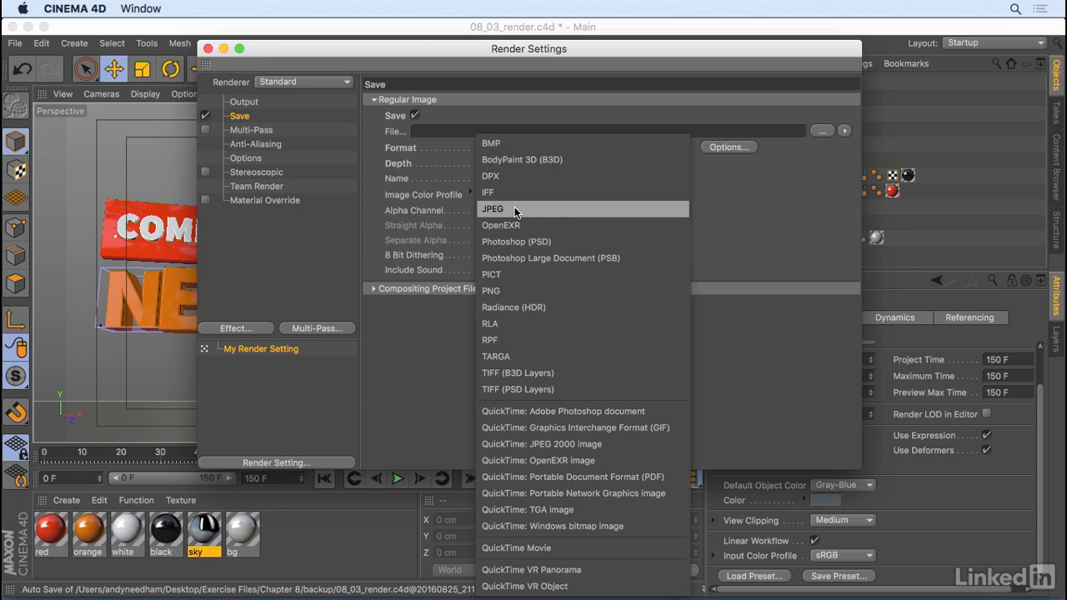
pyautogui.click(570, 224)
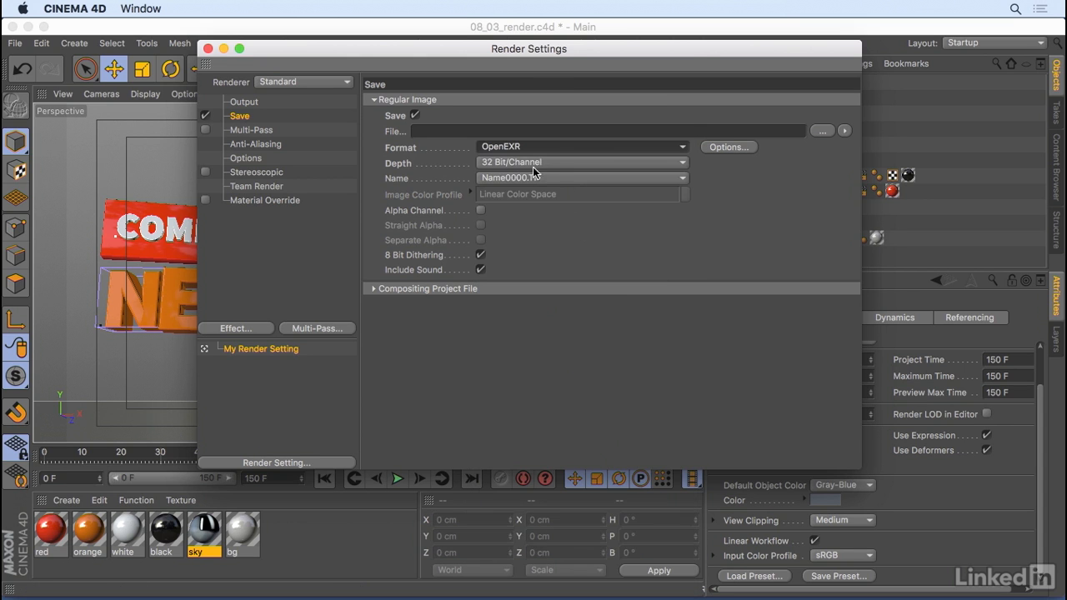
pyautogui.click(595, 147)
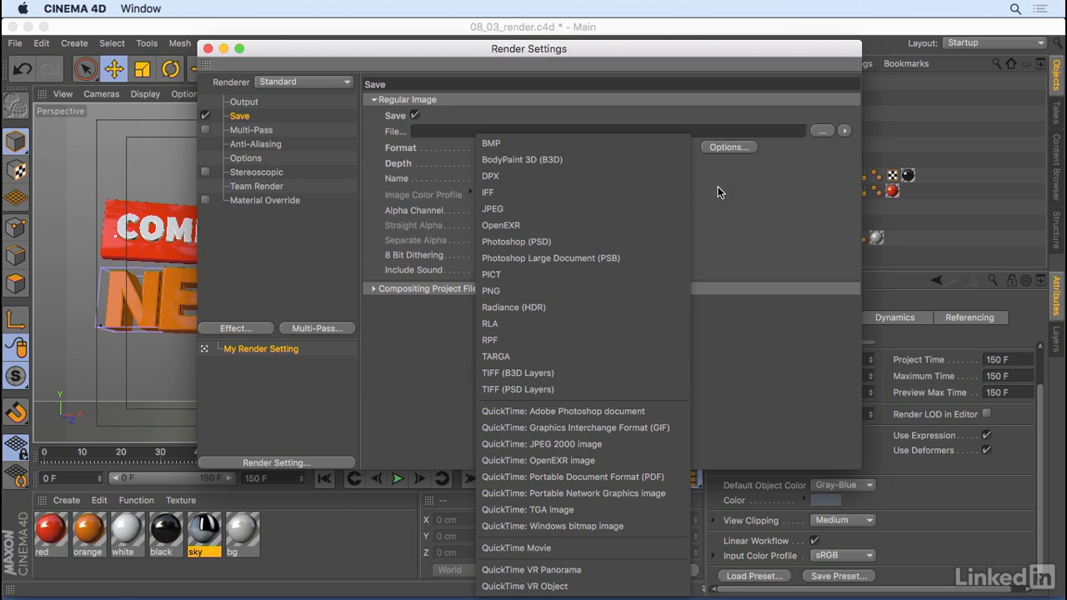
pyautogui.click(665, 98)
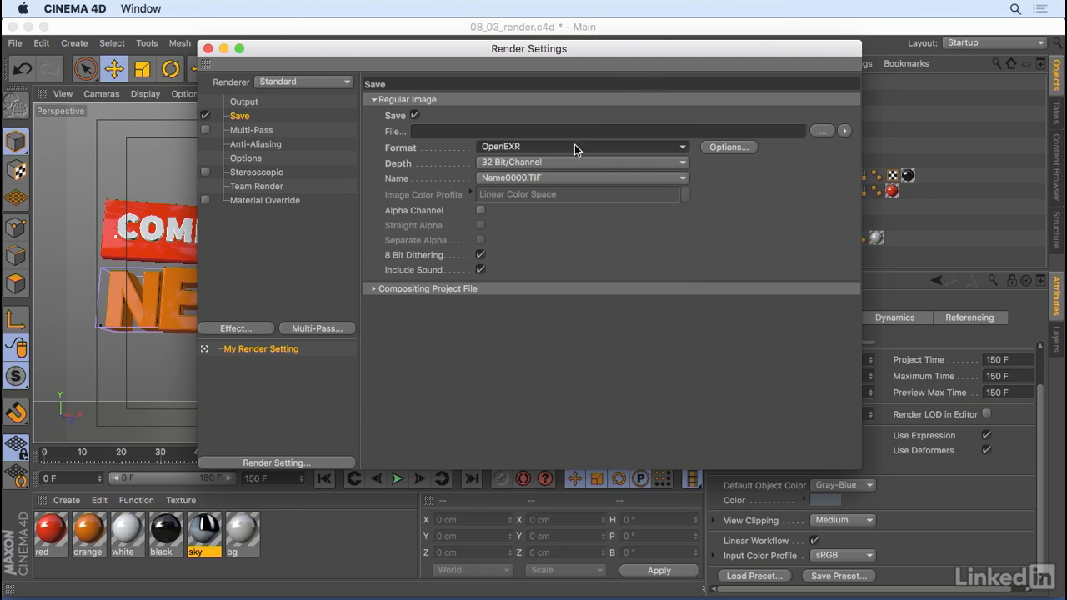
pyautogui.click(574, 147)
pyautogui.click(542, 287)
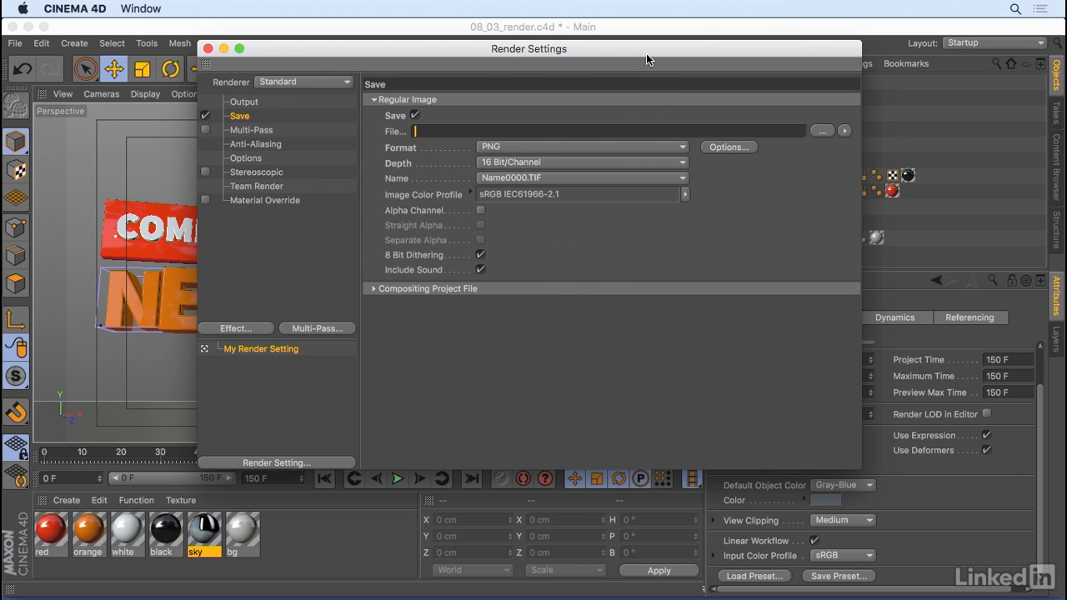
pyautogui.moveTo(646, 55); pyautogui.dragTo(629, 65)
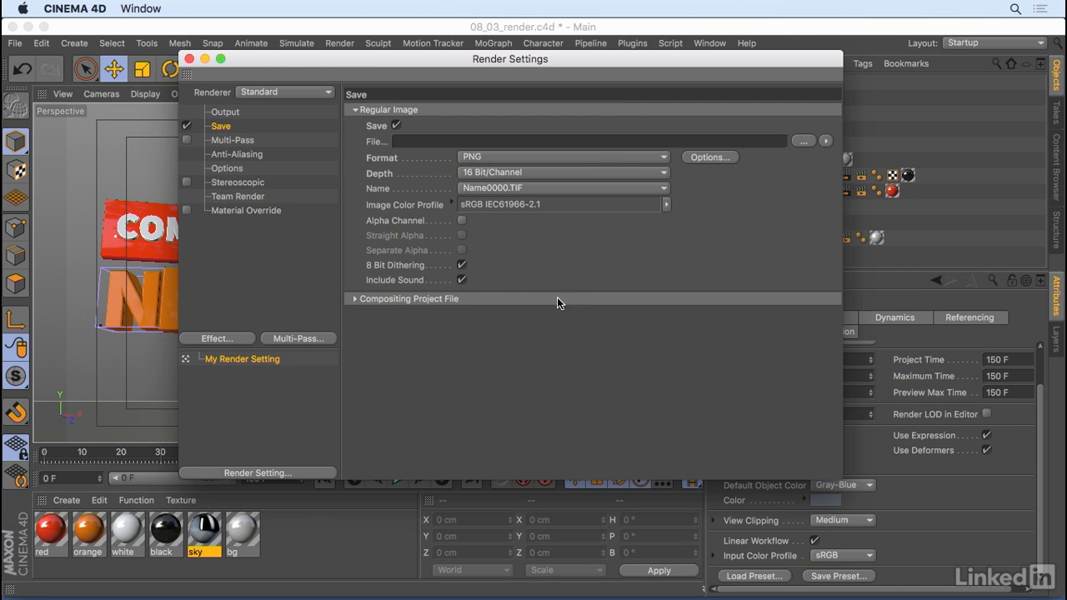
# Enable the alpha channel for the saved image
pyautogui.click(460, 222)
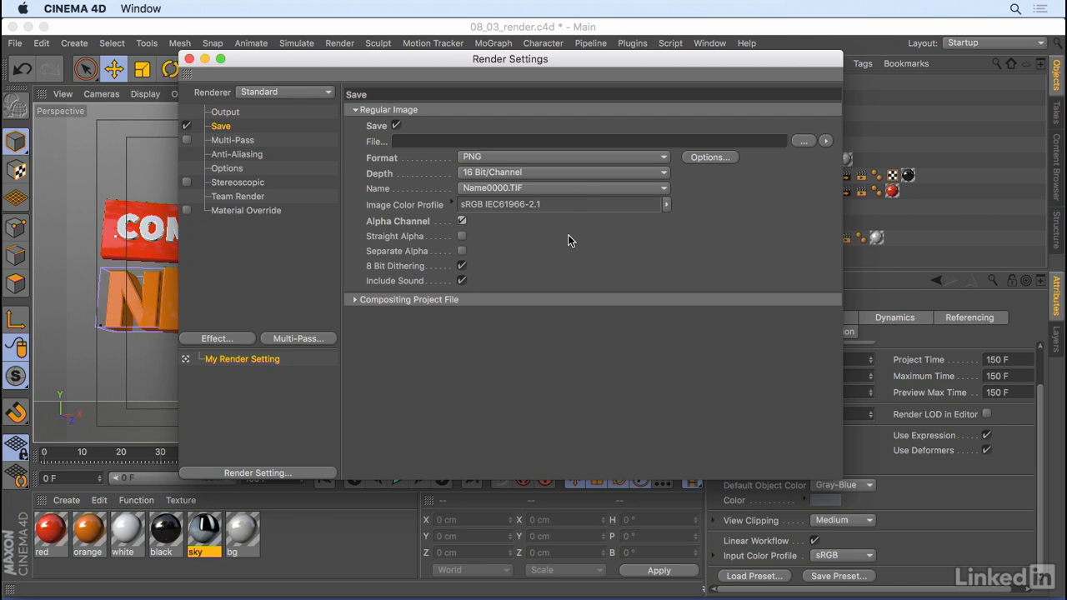
pyautogui.click(461, 237)
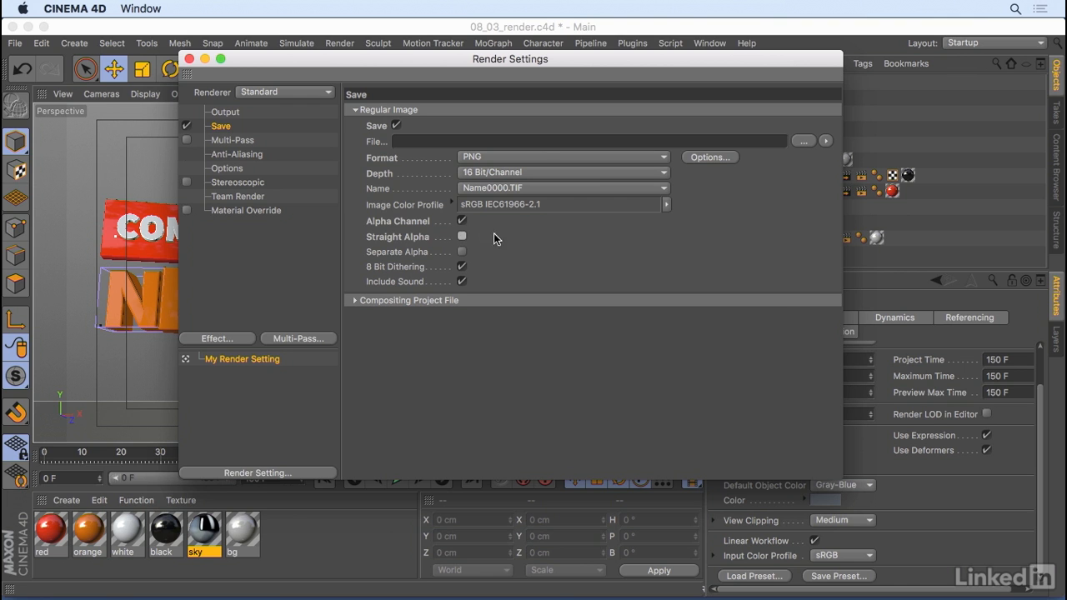
# Set anti-aliasing to Best with a maximum level of 2x2
pyautogui.click(234, 154)
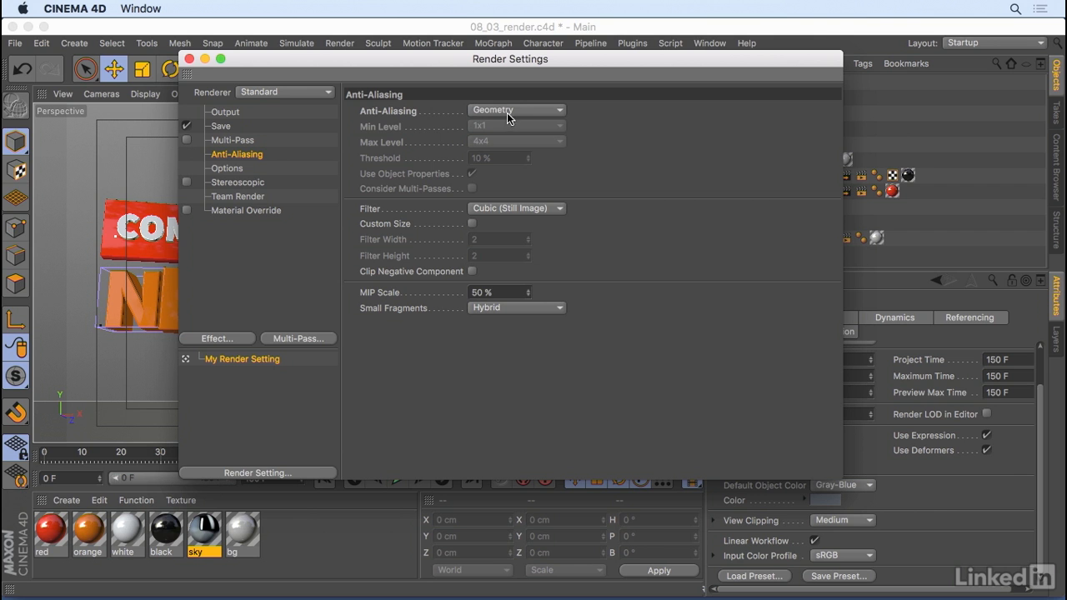
pyautogui.moveTo(529, 64); pyautogui.dragTo(554, 107)
pyautogui.click(532, 152)
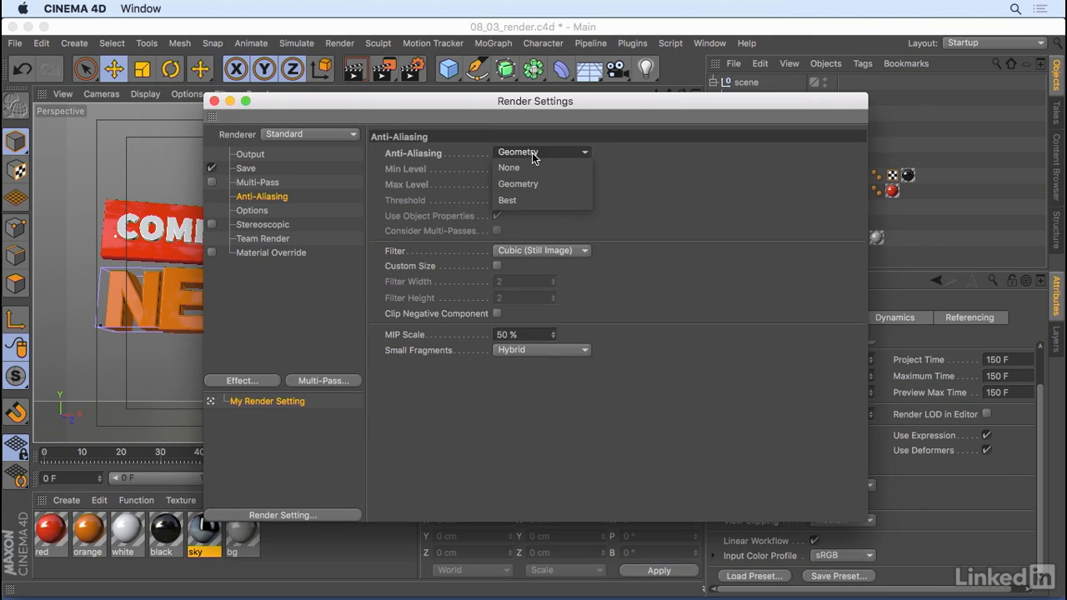
pyautogui.click(532, 197)
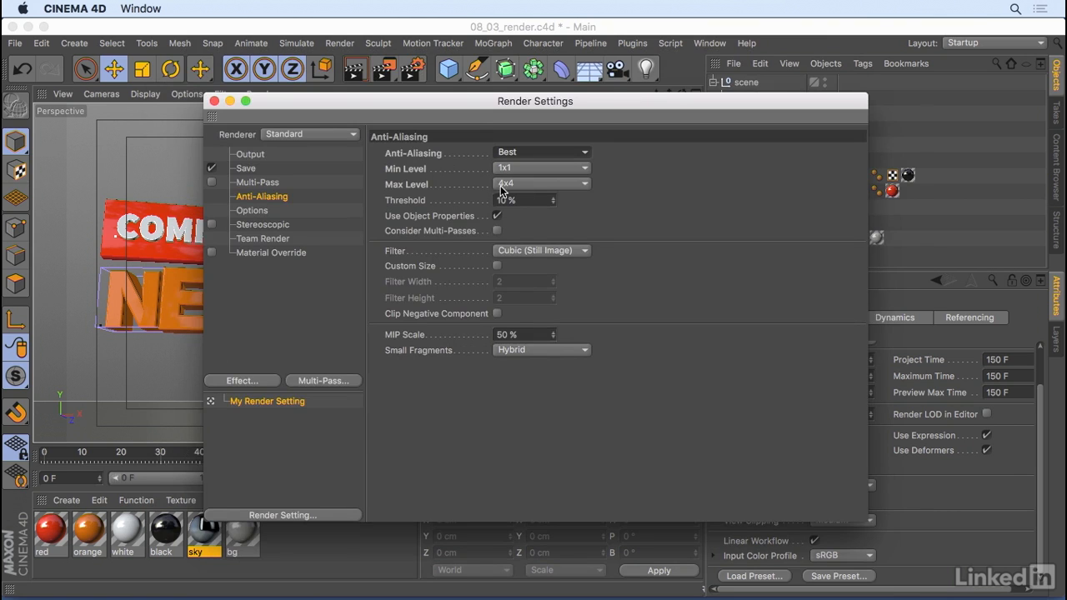
pyautogui.click(542, 183)
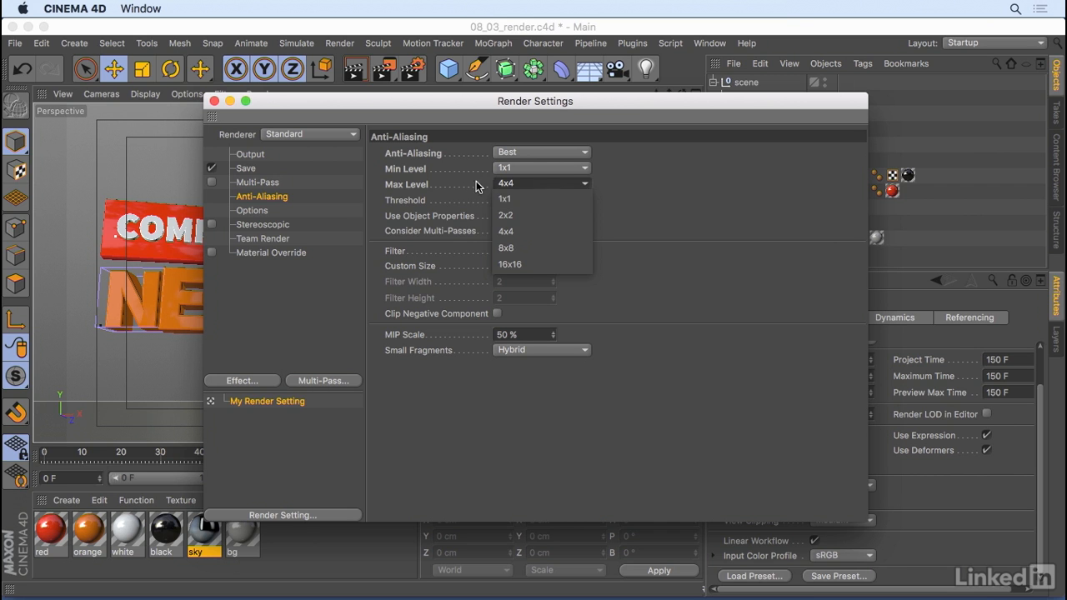
pyautogui.click(536, 216)
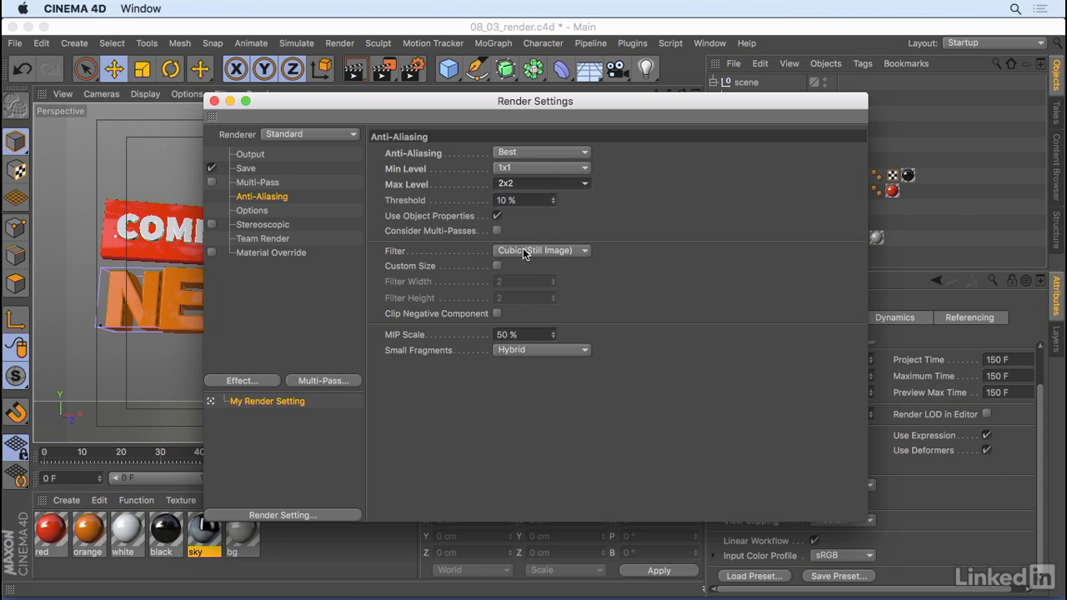
# Set the anti-aliasing filter to Gauss (Animation)
pyautogui.click(523, 252)
pyautogui.click(570, 283)
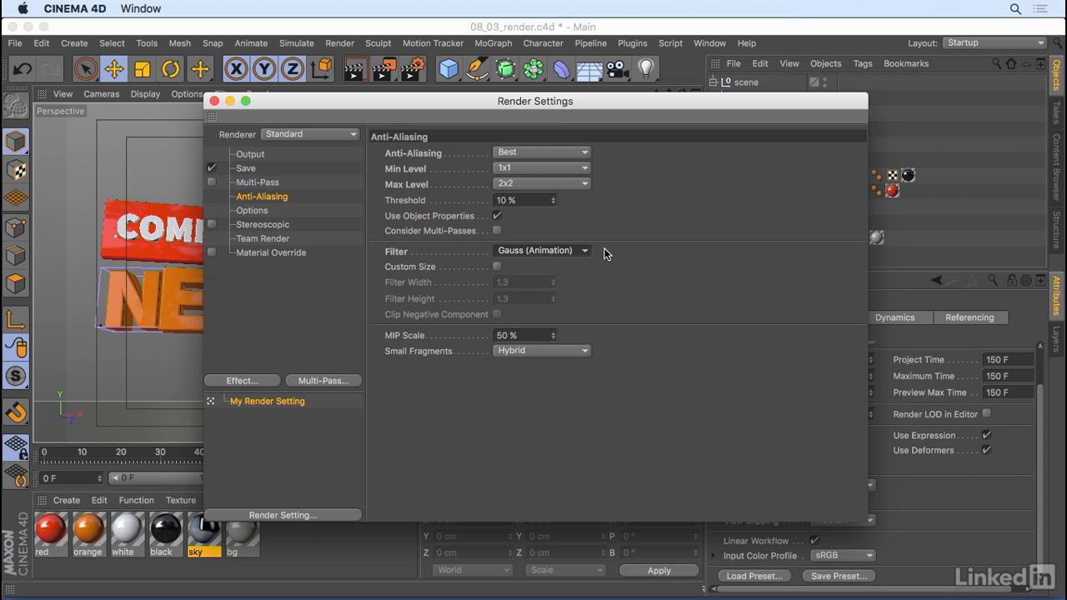
pyautogui.click(576, 250)
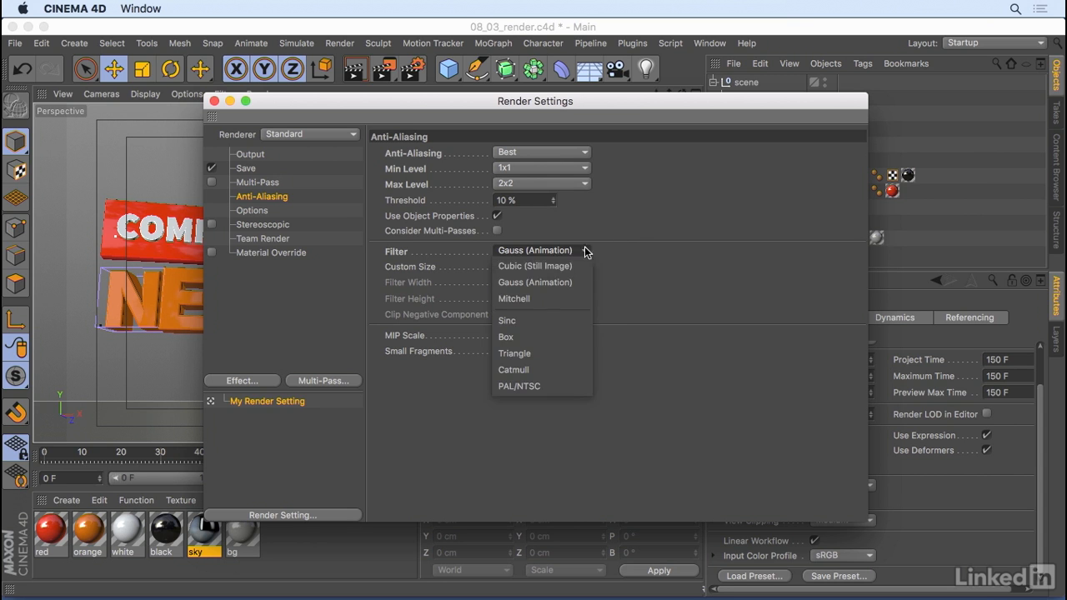
pyautogui.click(621, 227)
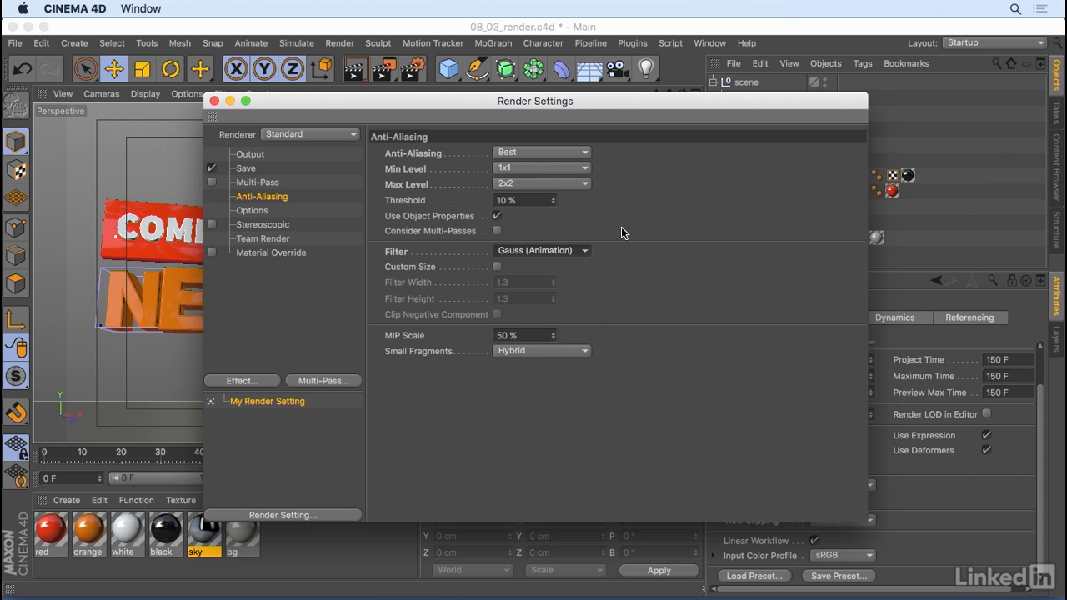